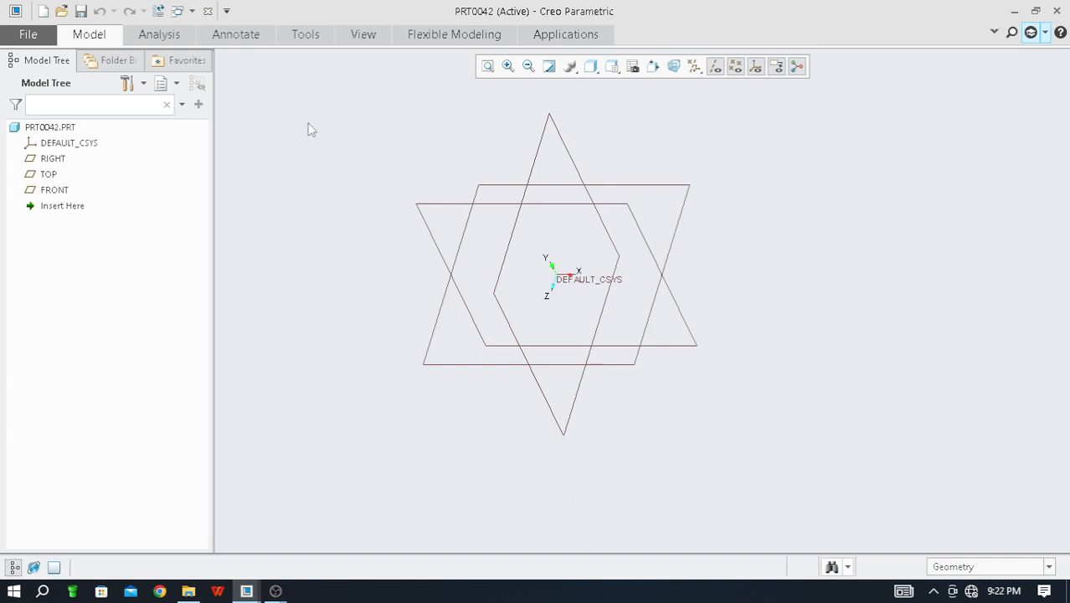
Create a new solid part named prt0043 from the mmns_harn_part template instead of the default template.
click(27, 34)
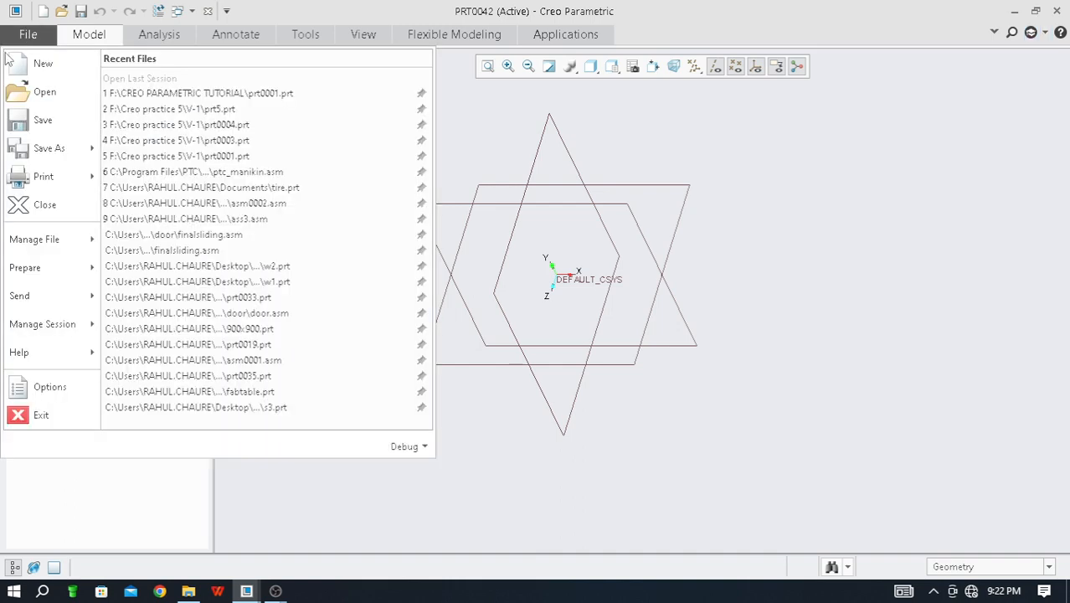
click(39, 66)
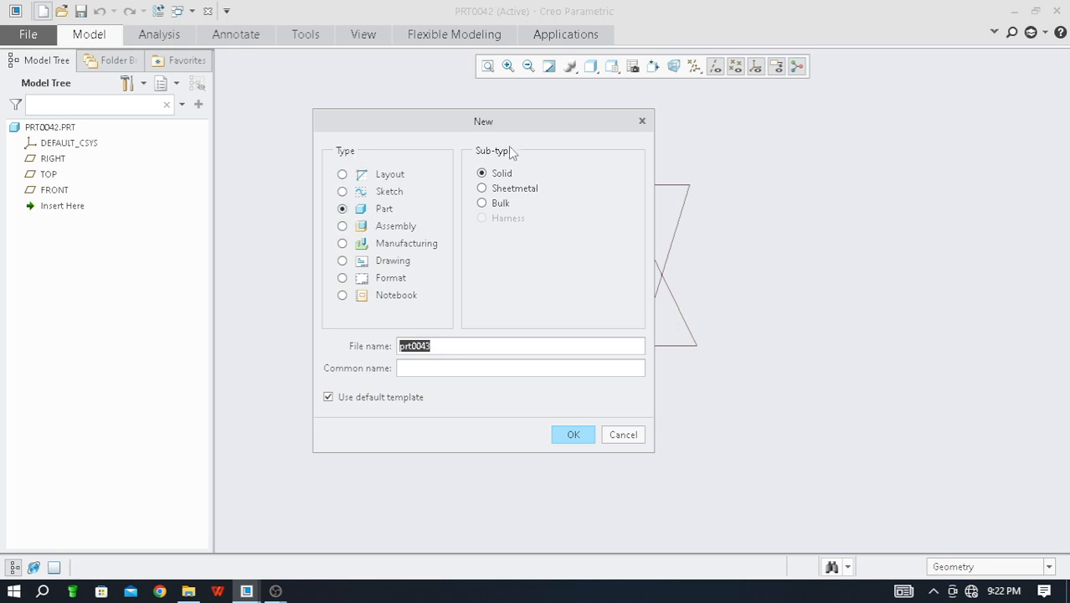
click(328, 397)
click(573, 435)
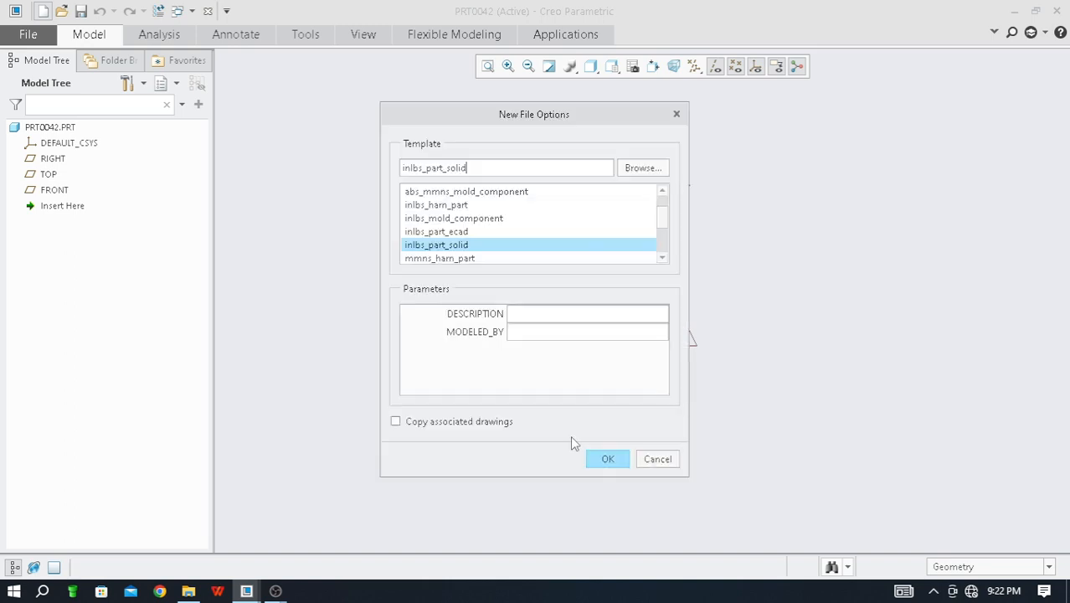
click(446, 262)
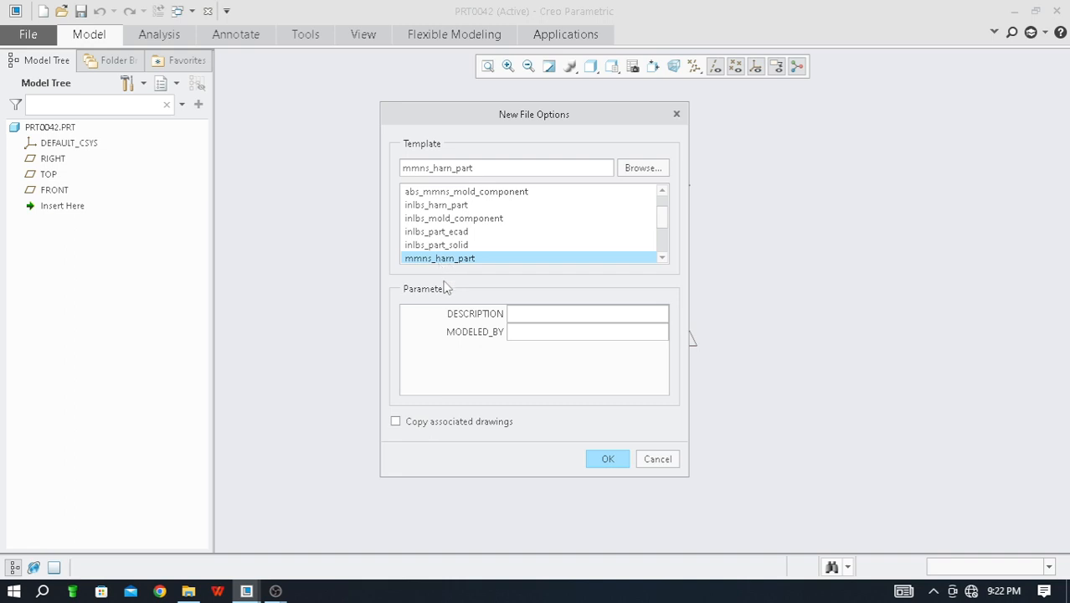
click(606, 460)
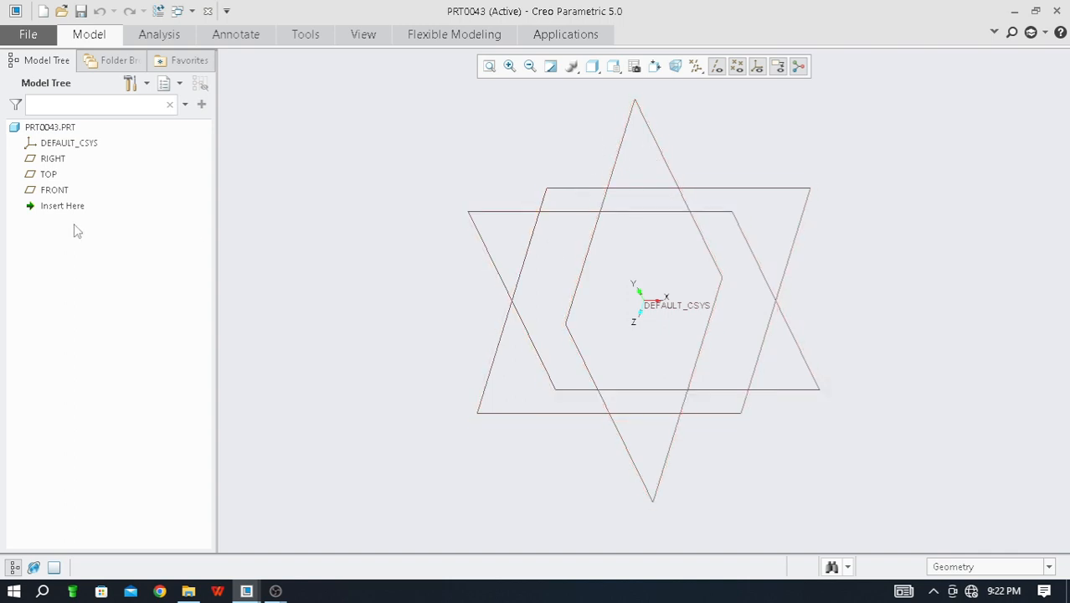
Start a sketch on the FRONT datum plane and orient the sketching plane parallel to the screen.
click(48, 175)
click(52, 158)
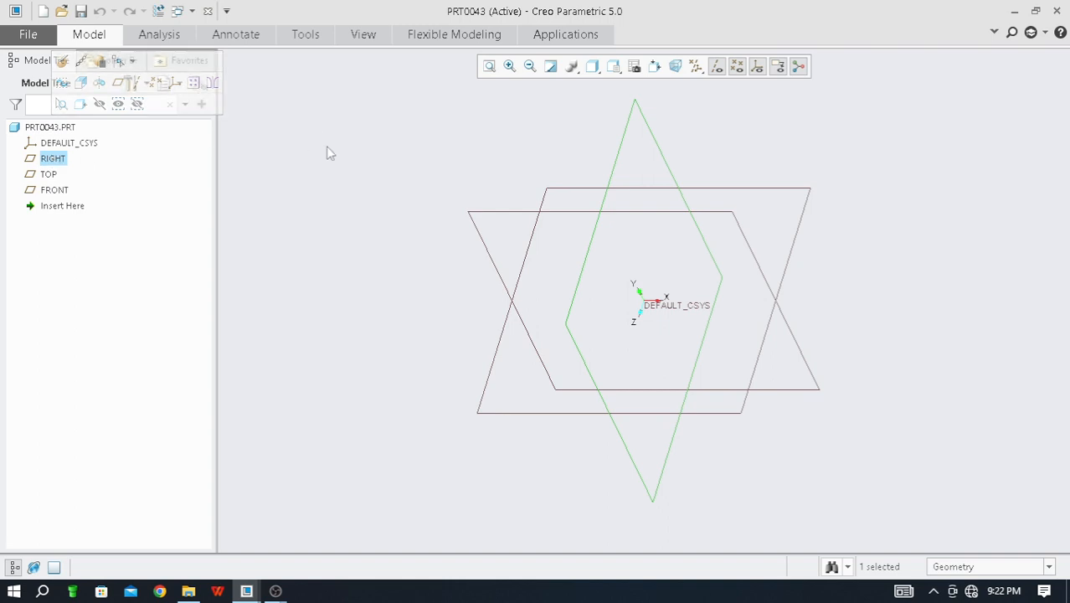
click(55, 190)
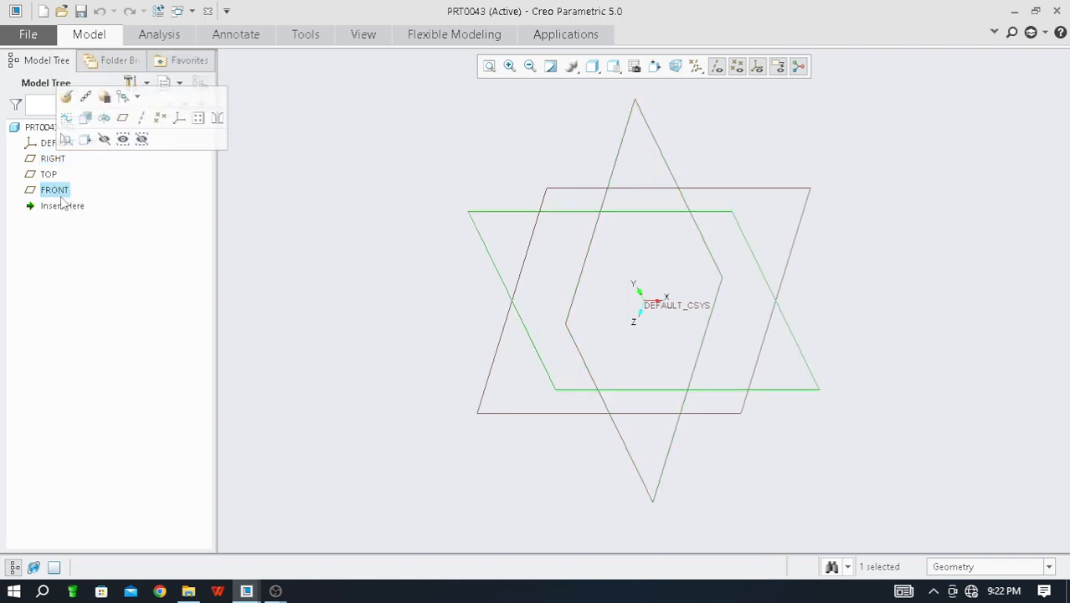
click(93, 35)
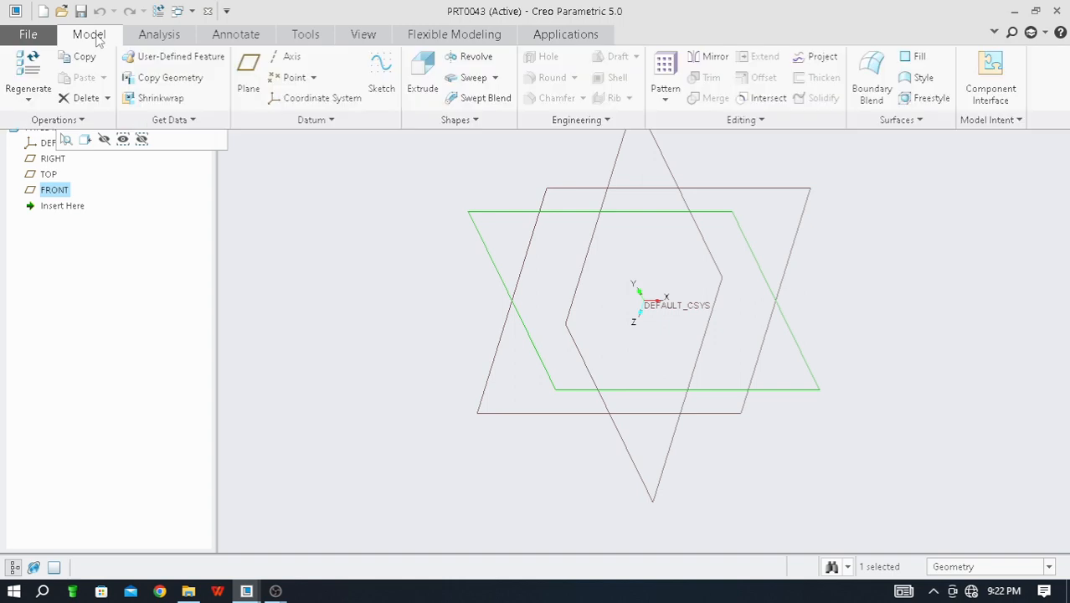
click(387, 72)
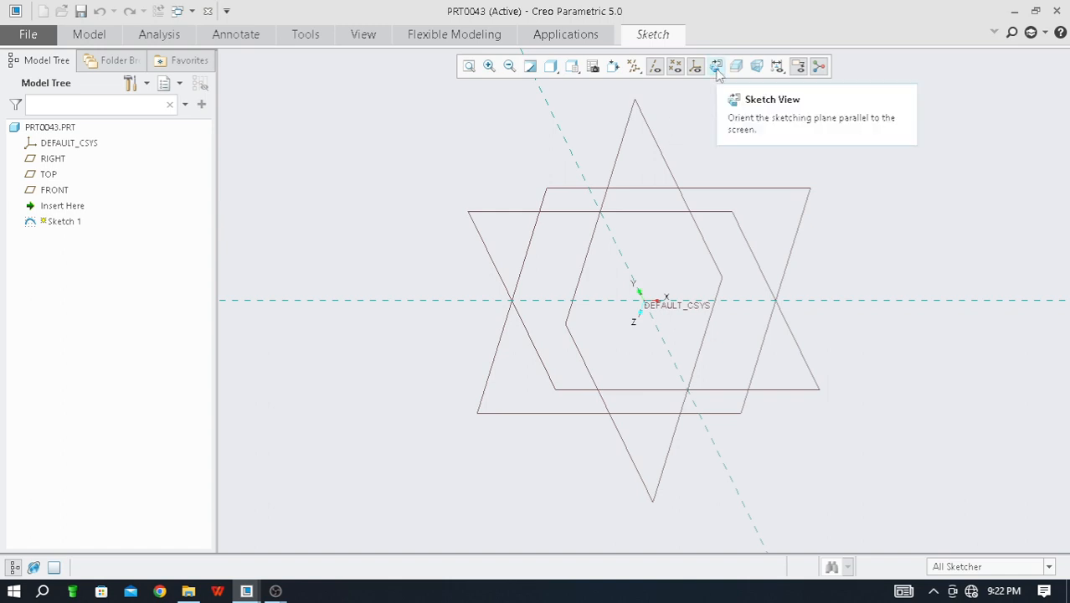
click(717, 72)
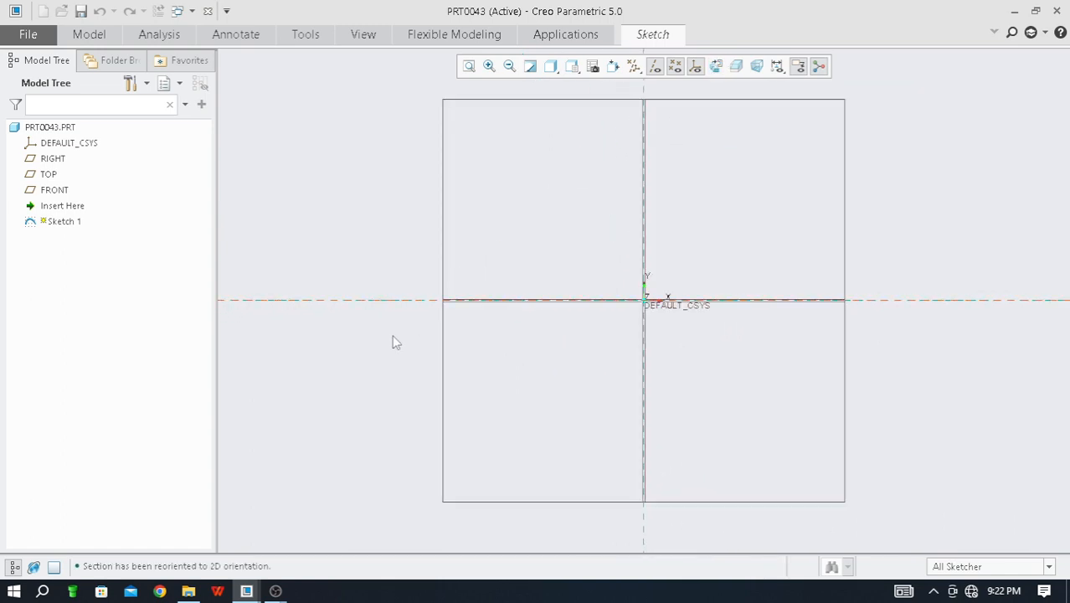
Open the Sketcher Palette, dismiss the educational-version warning, and move the palette clear of the sketch area.
click(663, 35)
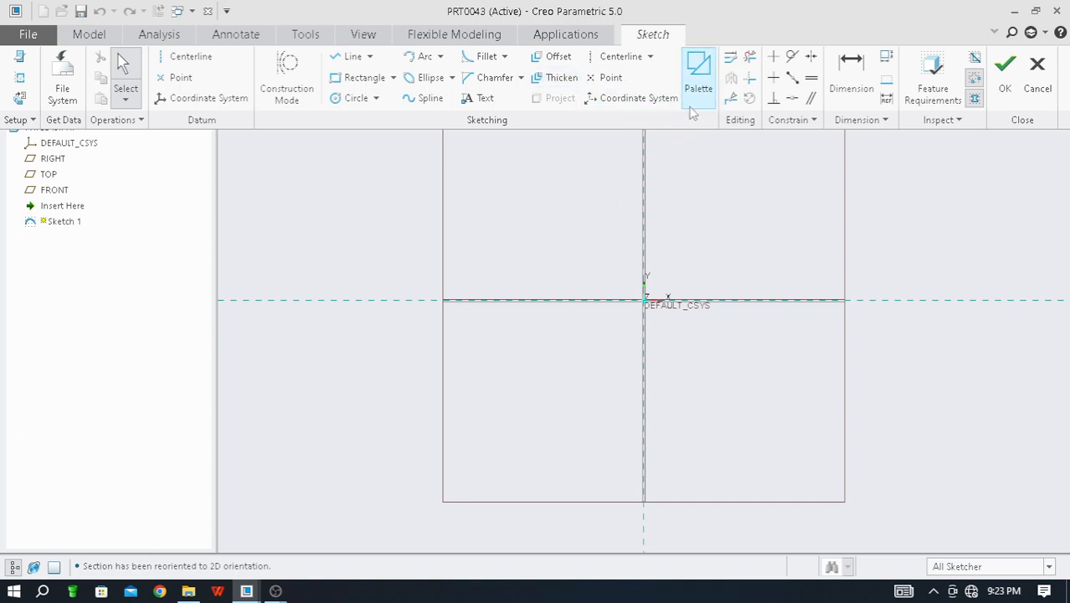
click(699, 84)
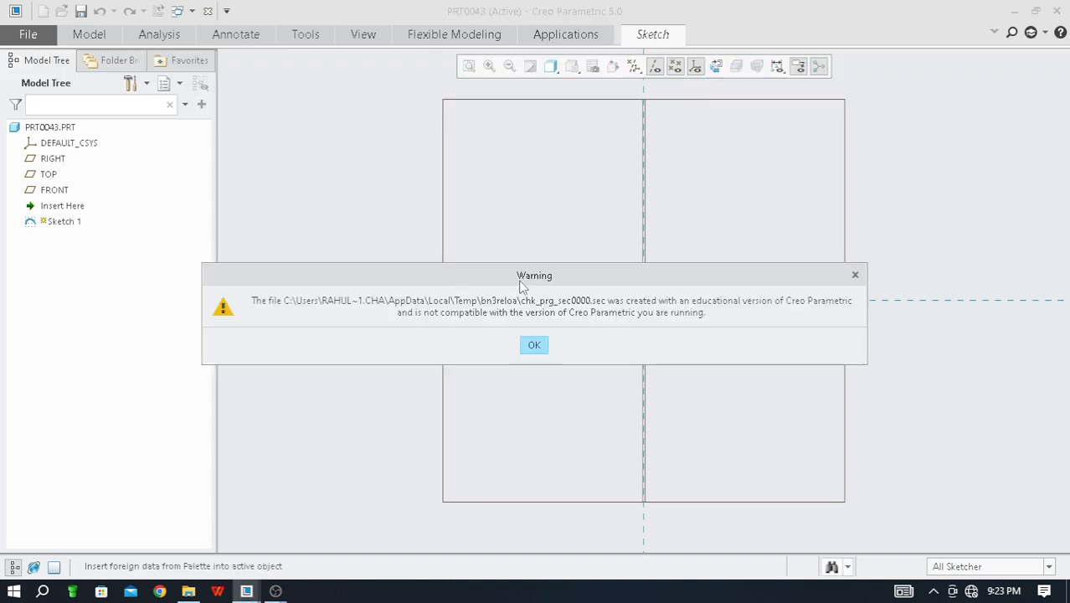
click(536, 348)
click(537, 347)
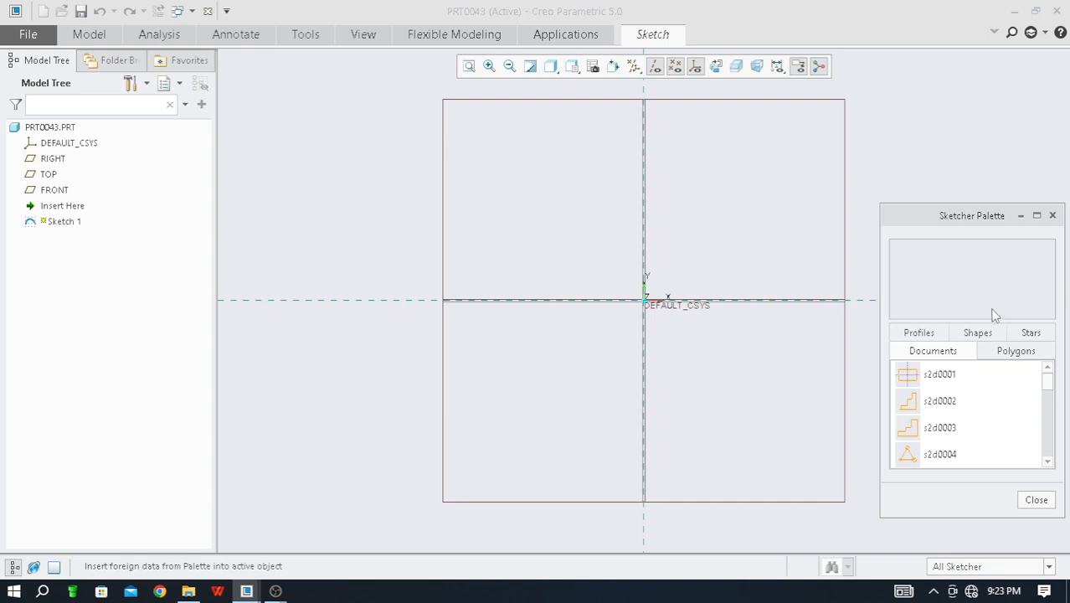
drag(896, 221, 882, 185)
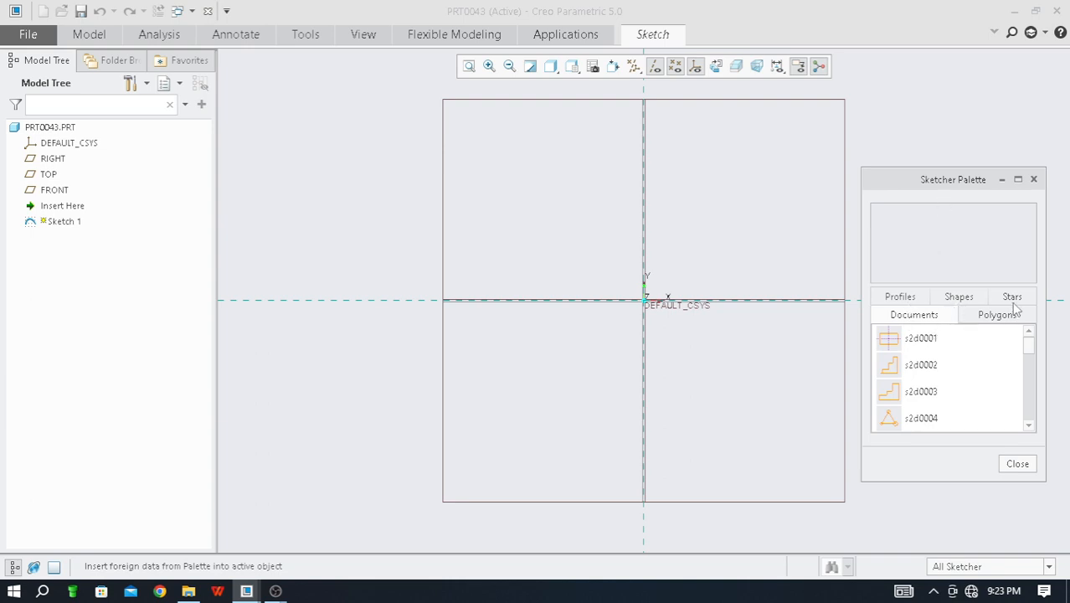
Examine the ready-made sections offered in the palette's profiles, shapes, stars, polygons and documents categories.
click(901, 297)
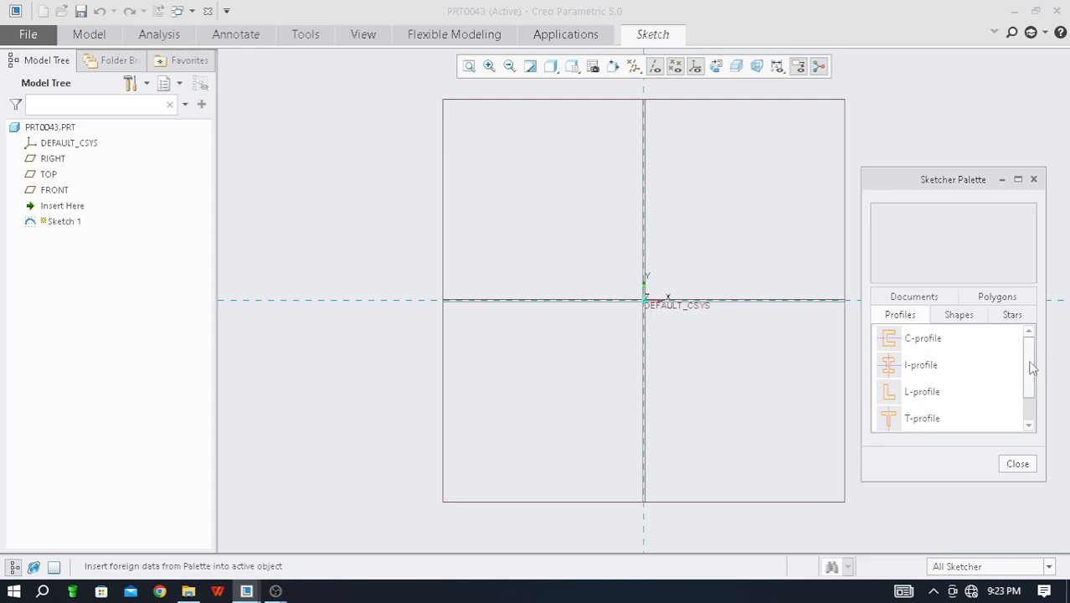
drag(1030, 362, 1031, 330)
click(927, 299)
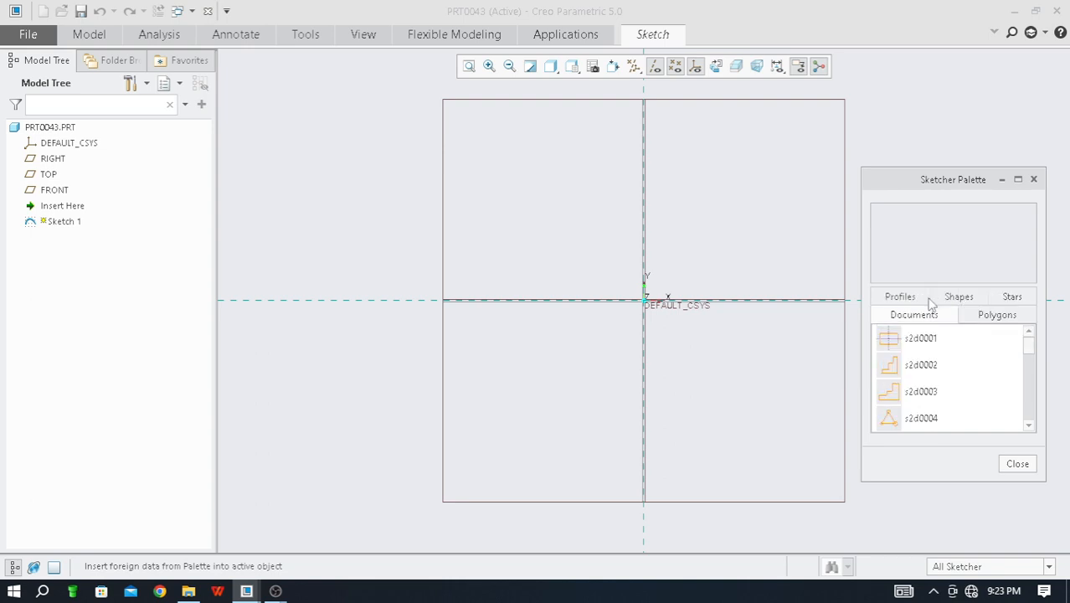
click(962, 299)
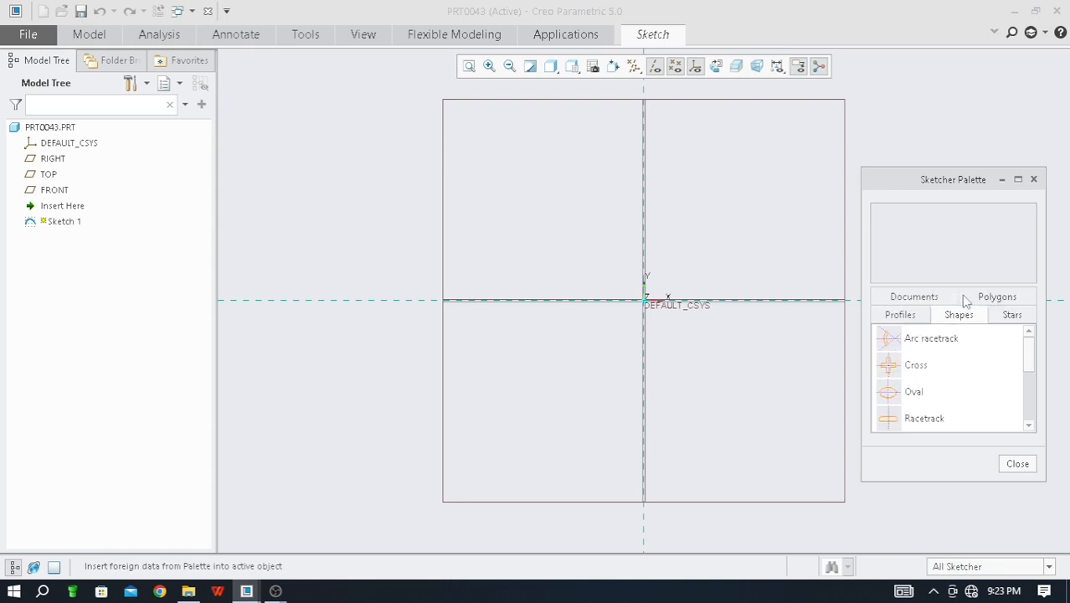
mouse_move(1031, 355)
mouse_down()
mouse_move(1031, 382)
mouse_move(1031, 355)
mouse_up()
click(1011, 316)
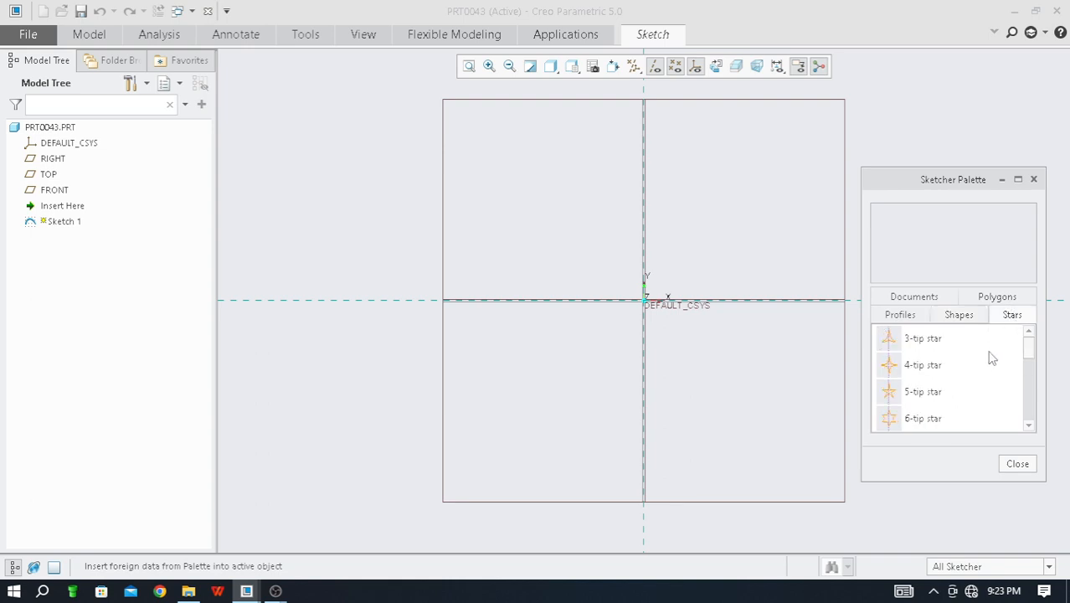
drag(1031, 350, 1032, 416)
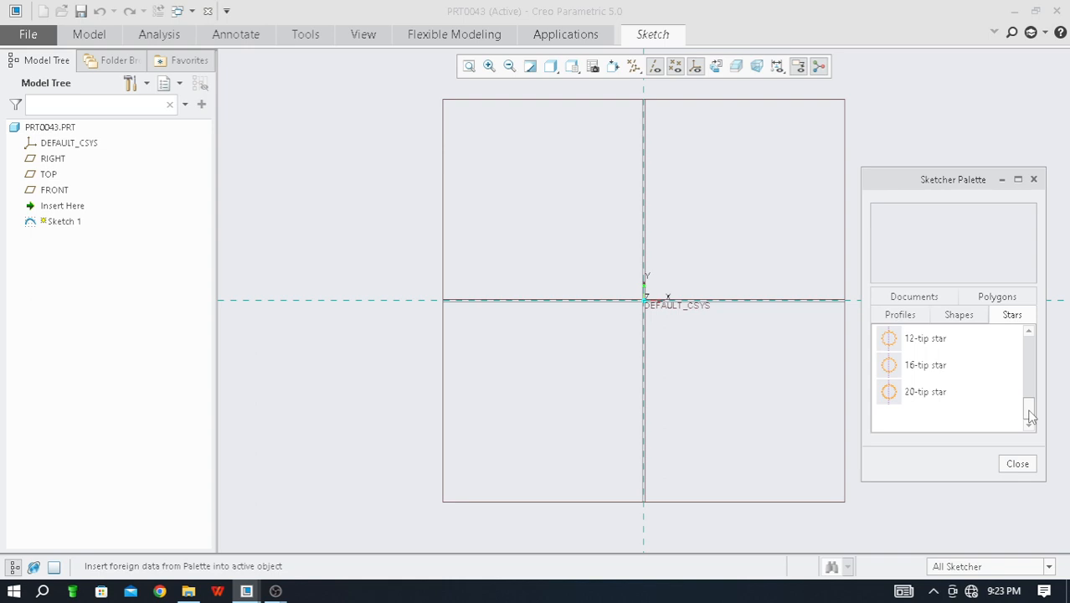
click(1011, 297)
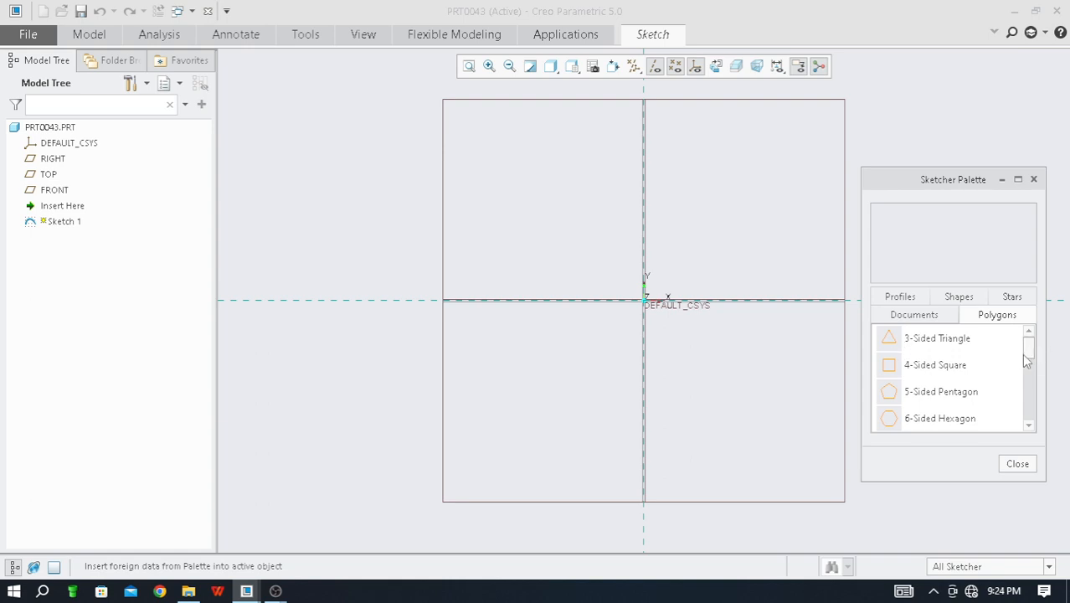
mouse_move(1031, 353)
mouse_down()
mouse_move(1033, 422)
mouse_move(1033, 352)
mouse_up()
click(918, 301)
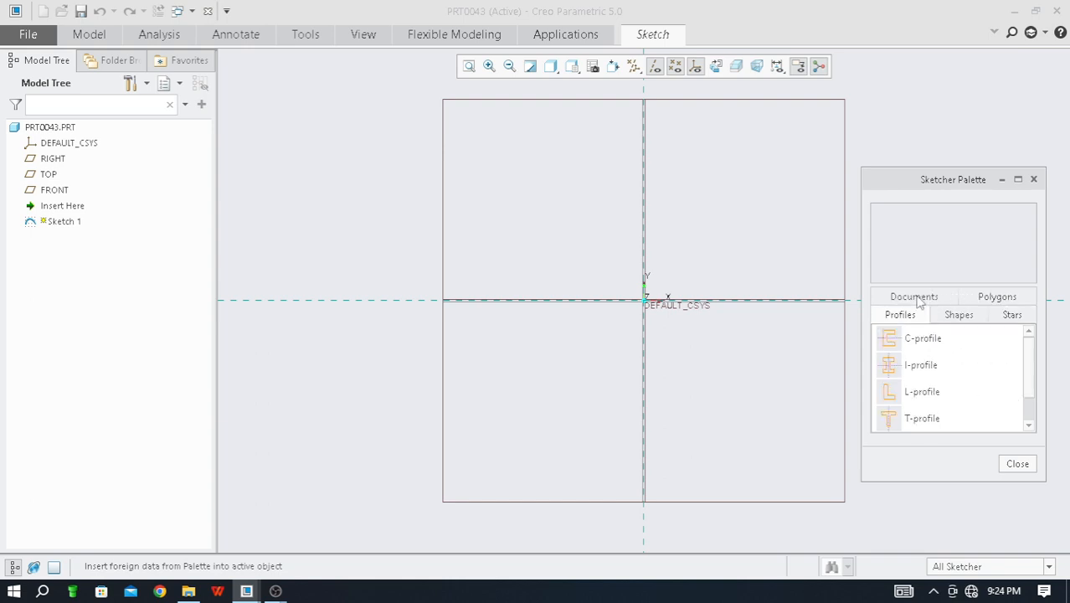
scroll(1029, 360, down, 1)
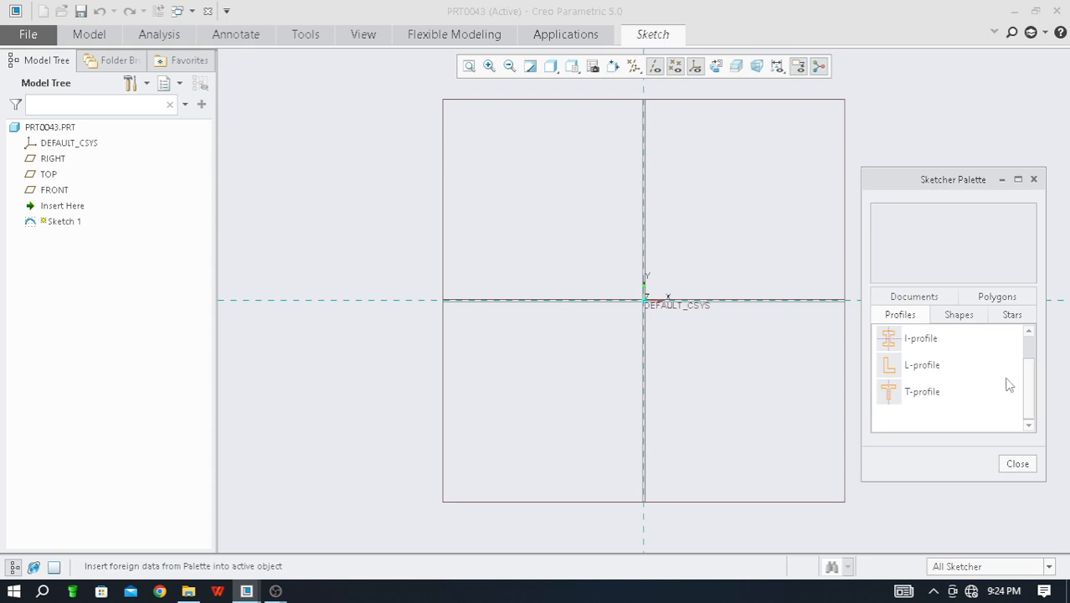
scroll(1029, 383, up, 1)
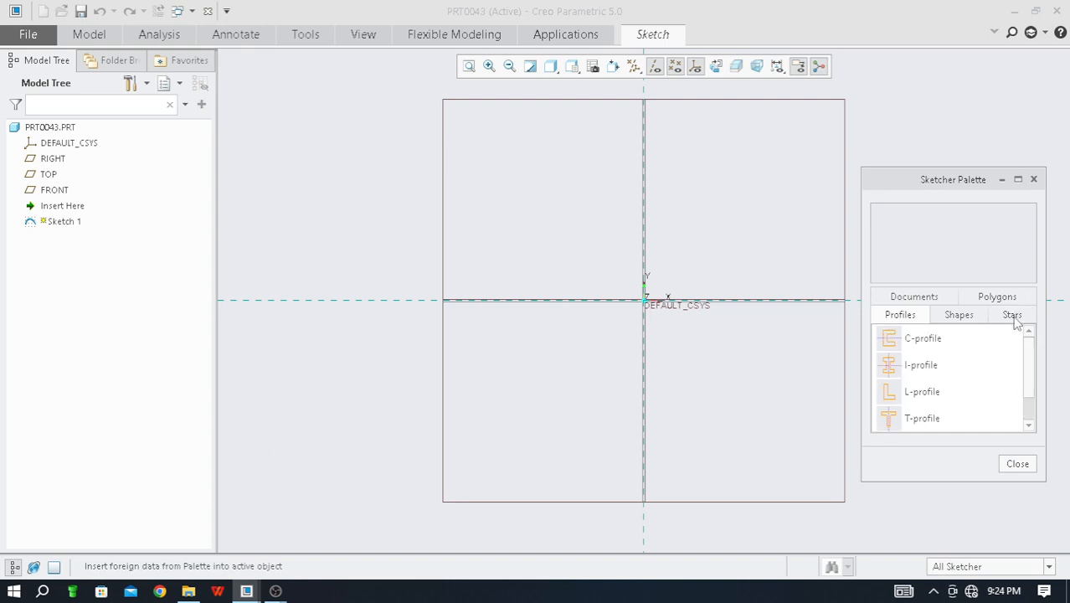
click(943, 318)
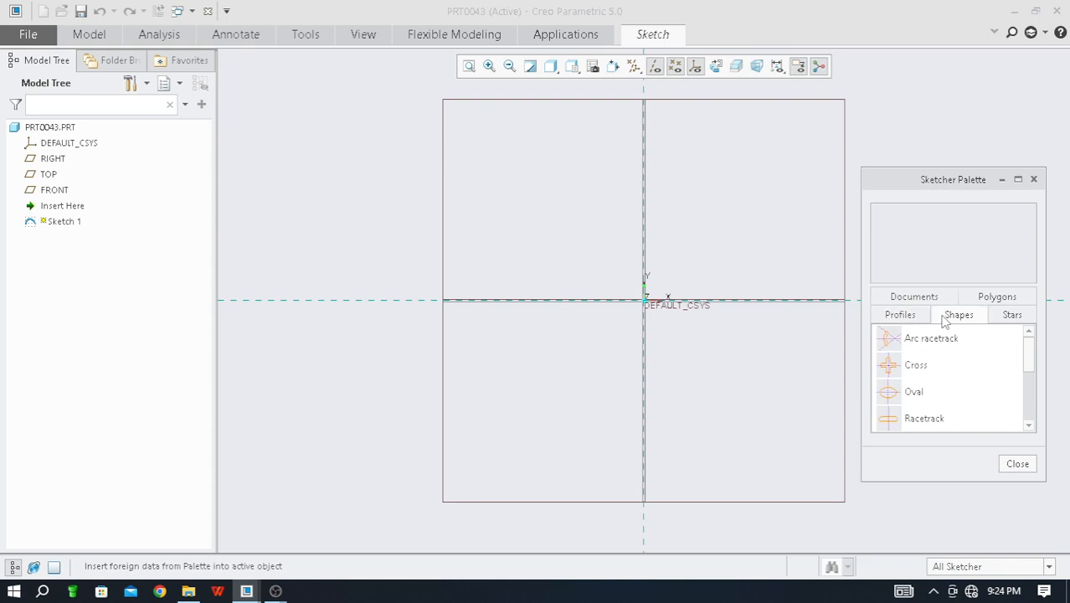
Place a 6-Sided Hexagon with sides of about 63 at its default size, centered about 118 left of the vertical reference and above the horizontal one.
click(997, 298)
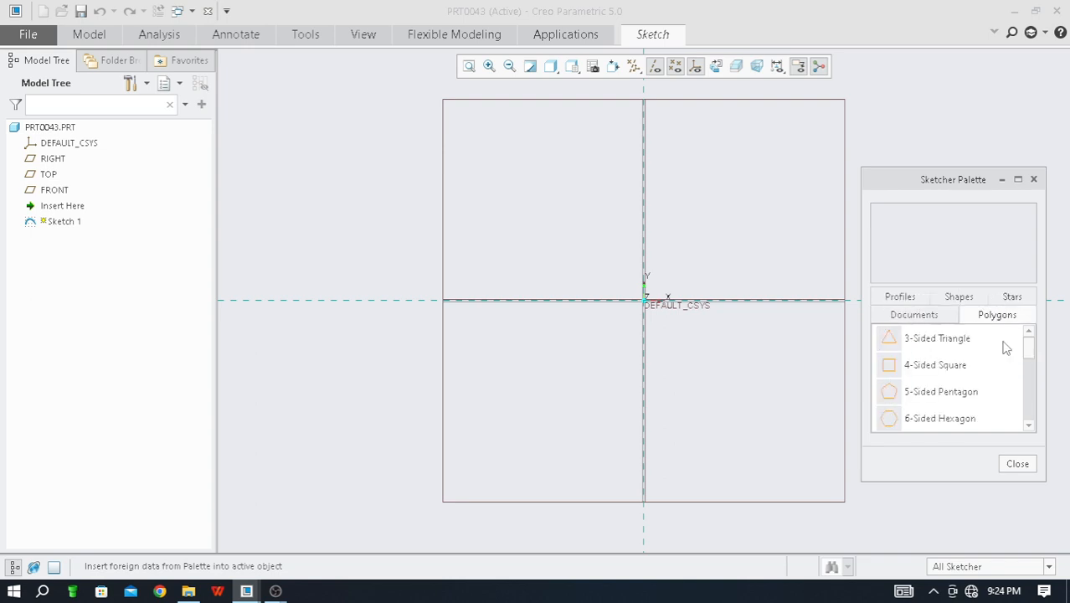
click(937, 422)
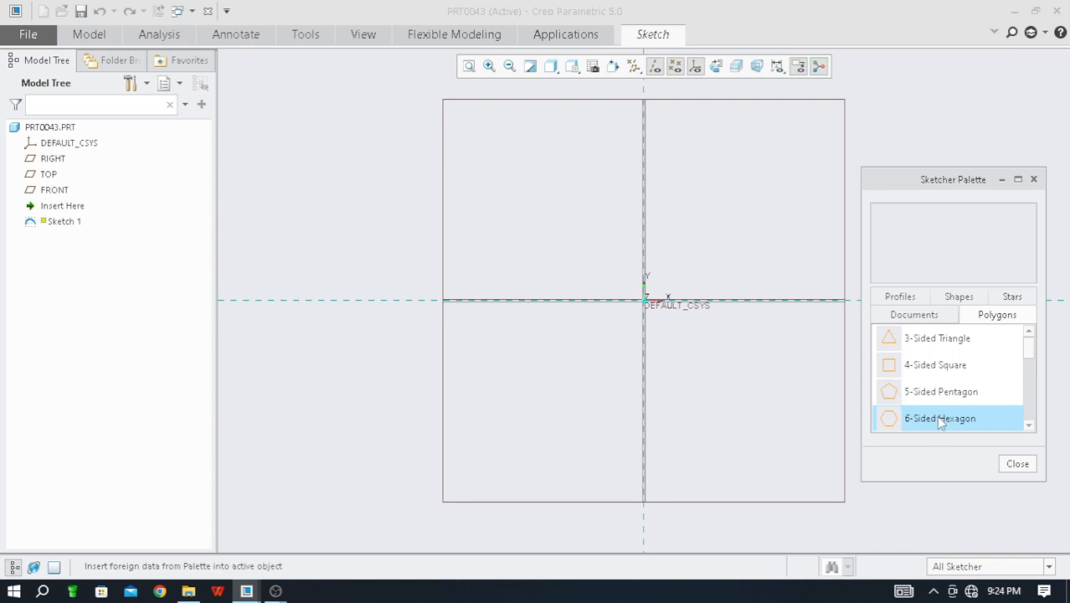
mouse_move(936, 416)
mouse_down()
mouse_move(843, 402)
mouse_move(633, 280)
mouse_move(628, 293)
mouse_up()
double_click(930, 421)
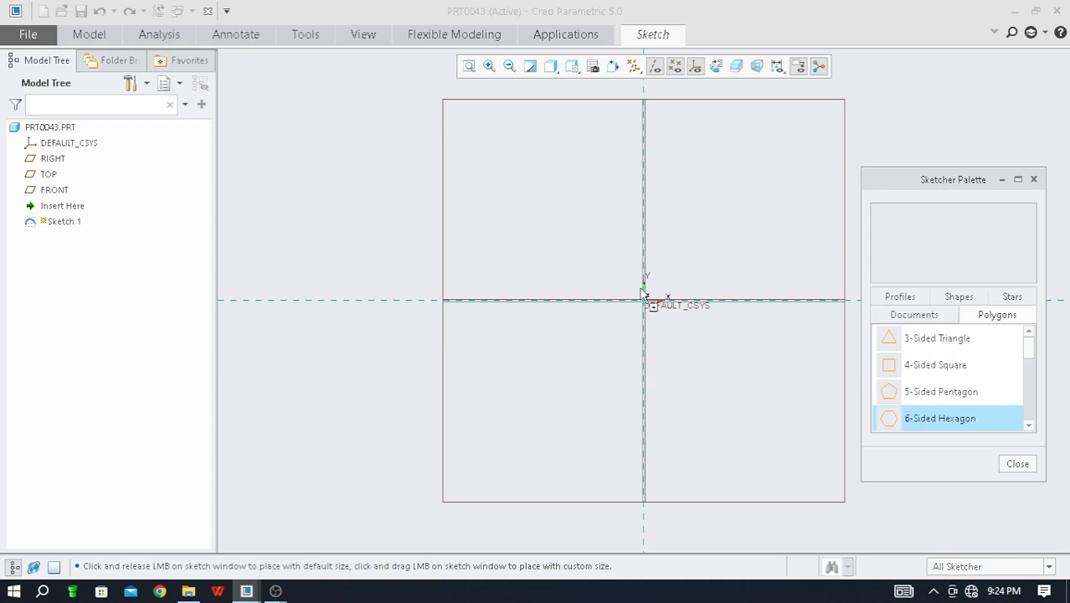
click(550, 226)
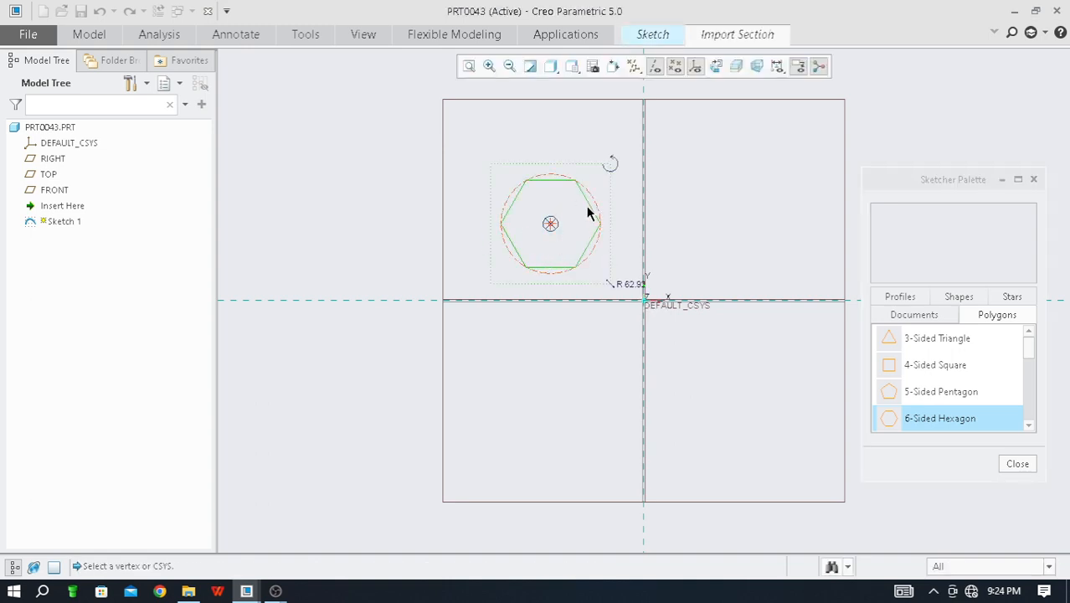
Check the imported hexagon's center, rotation and scale handles, then accept its placement in the sketch.
scroll(603, 166, up, 4)
scroll(606, 166, down, 3)
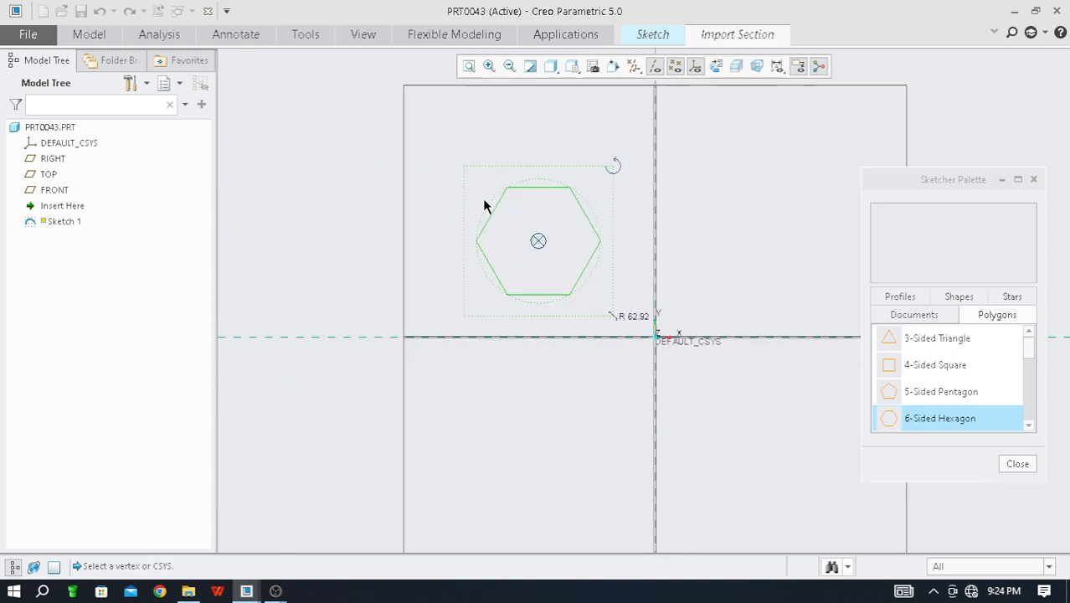
scroll(434, 225, up, 2)
scroll(404, 252, down, 2)
scroll(633, 134, up, 1)
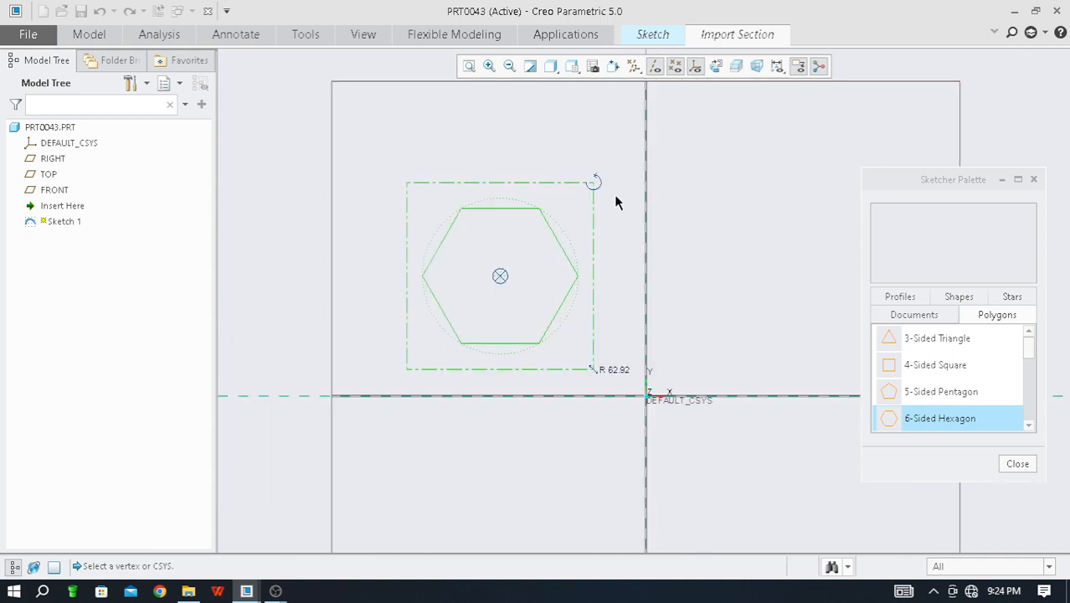
scroll(549, 226, down, 1)
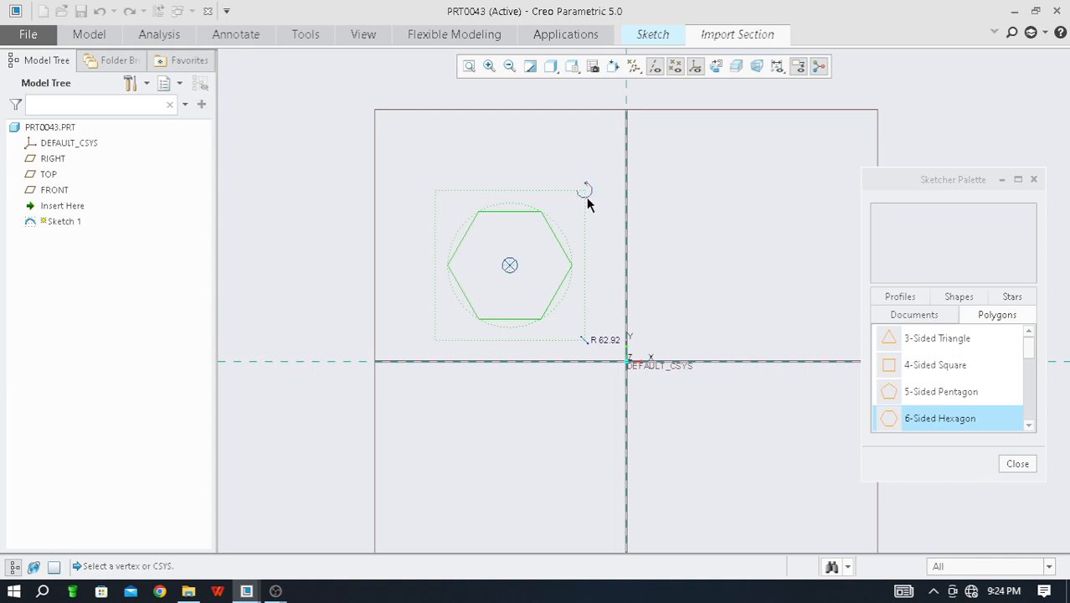
click(510, 266)
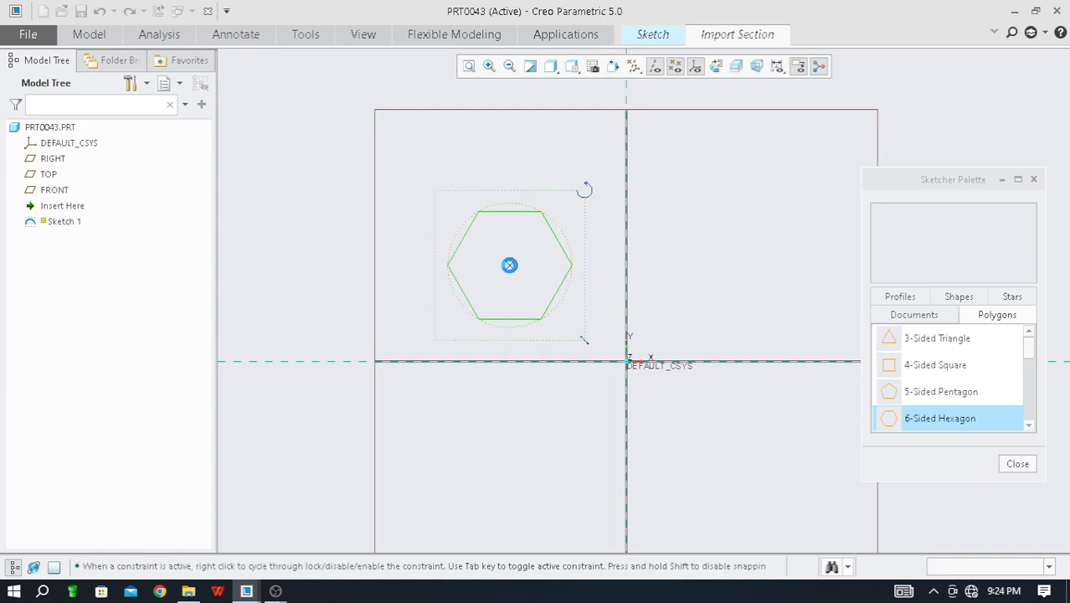
click(510, 267)
click(510, 266)
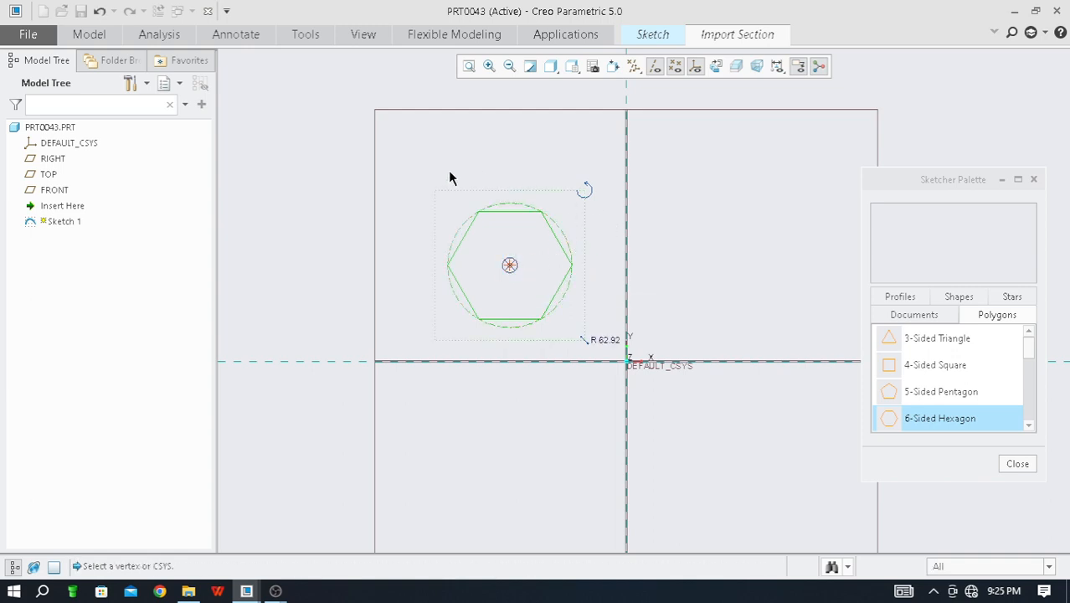
middle_click(401, 134)
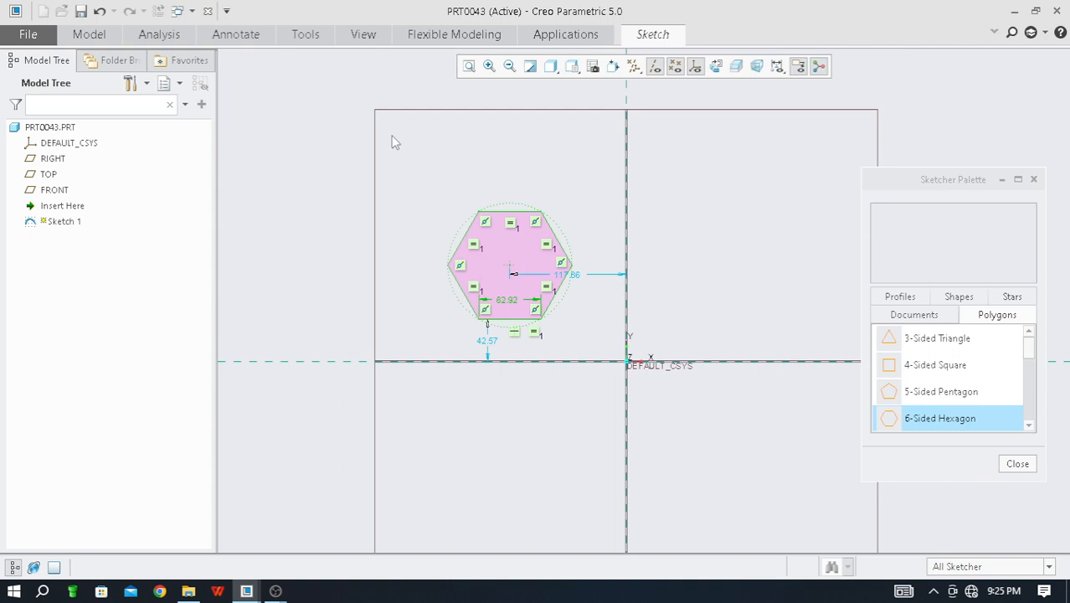
scroll(601, 327, down, 2)
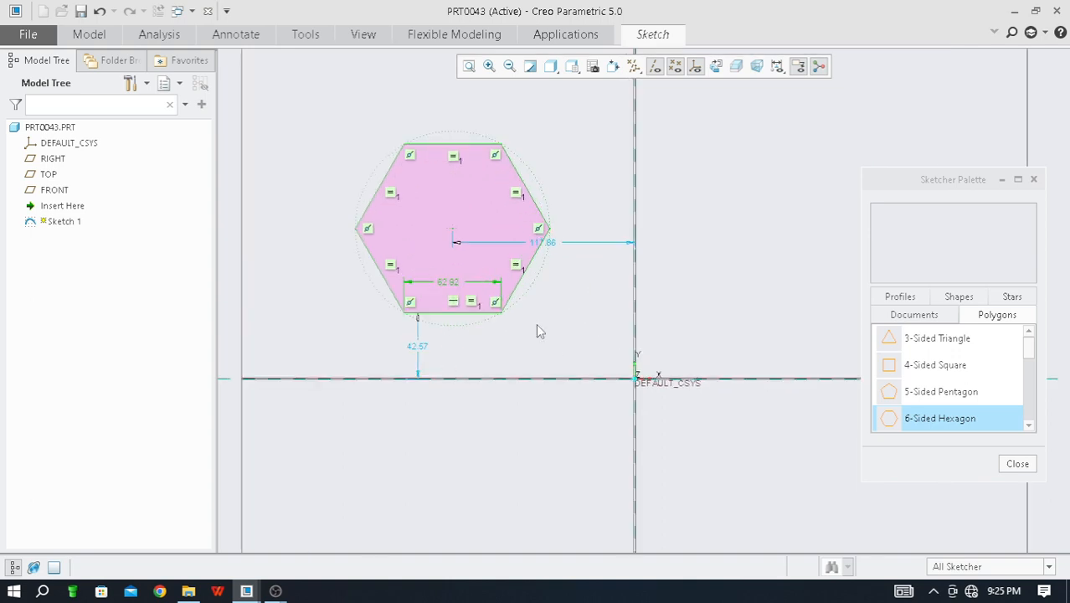
Open the hexagon center's horizontal distance dimension for editing, view the sketch at an angle, and restore its 2D orientation.
scroll(579, 333, up, 1)
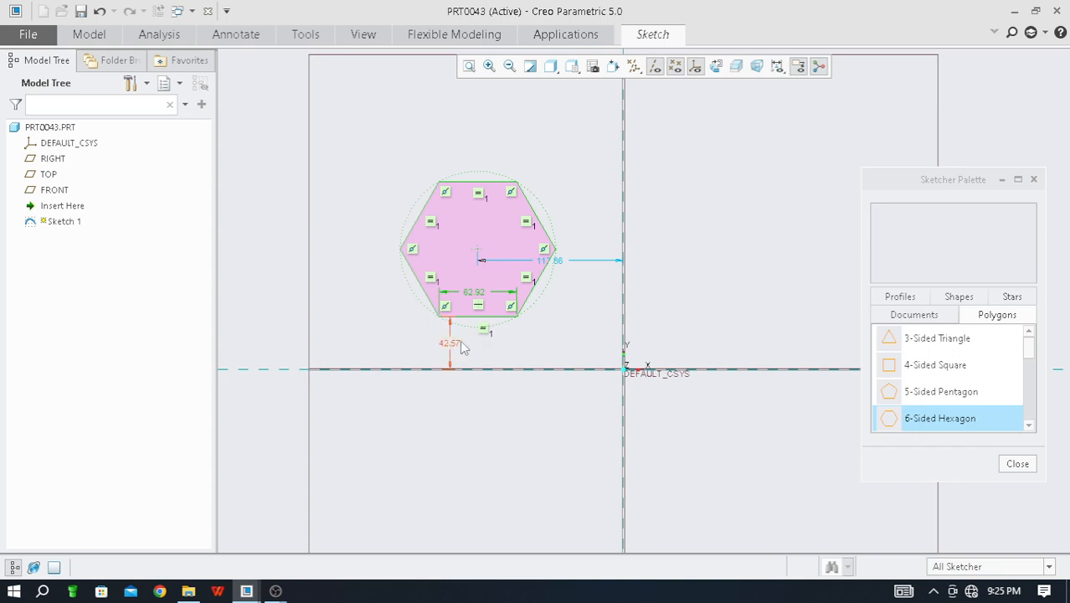
double_click(548, 261)
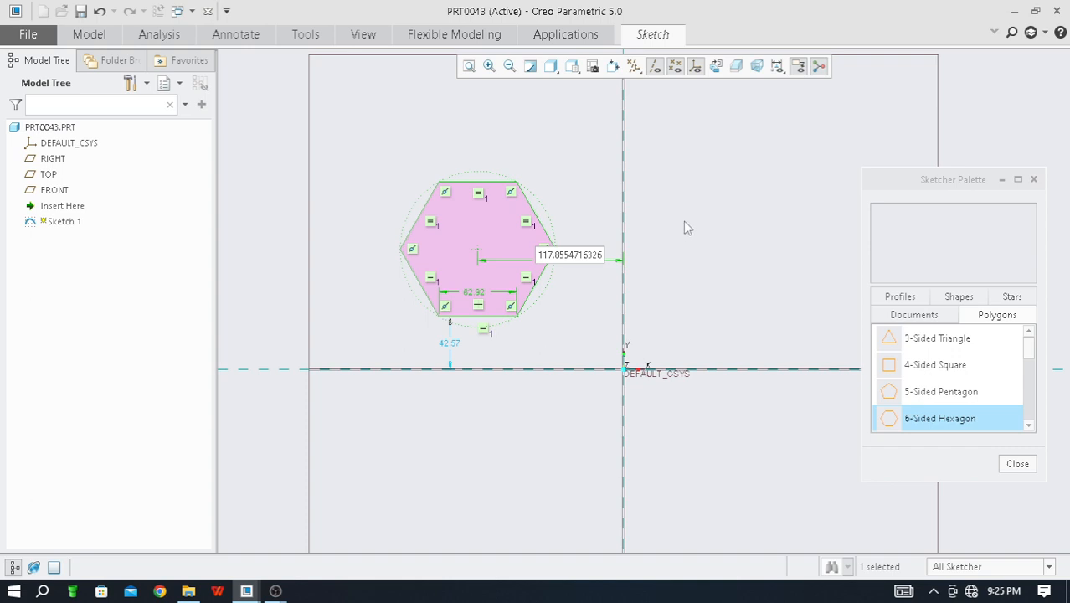
mouse_move(683, 221)
middle_down()
mouse_move(613, 267)
mouse_move(642, 248)
mouse_move(652, 256)
middle_up()
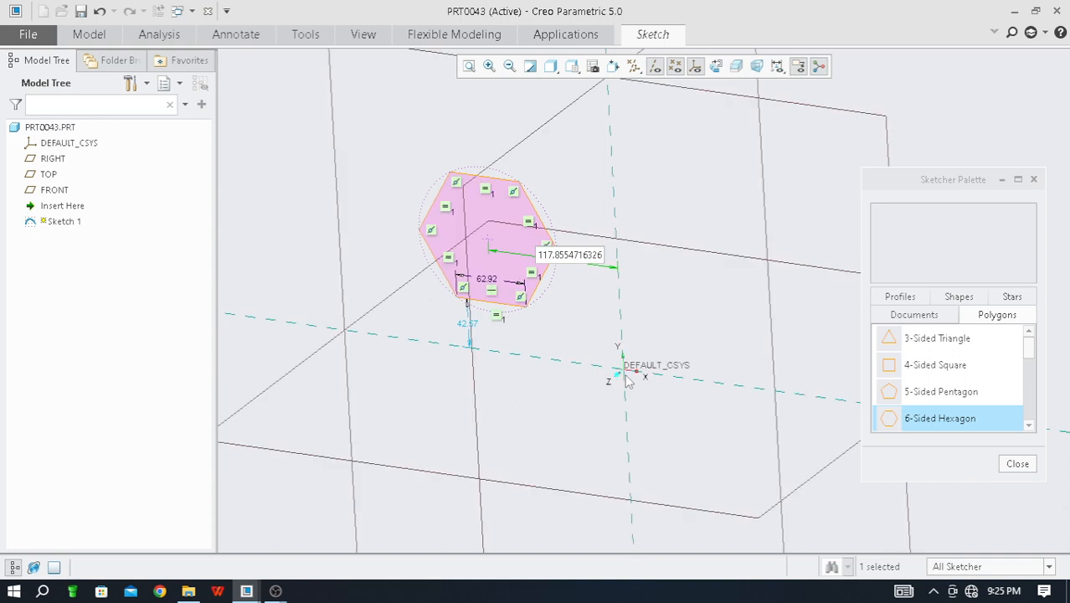
scroll(640, 383, up, 3)
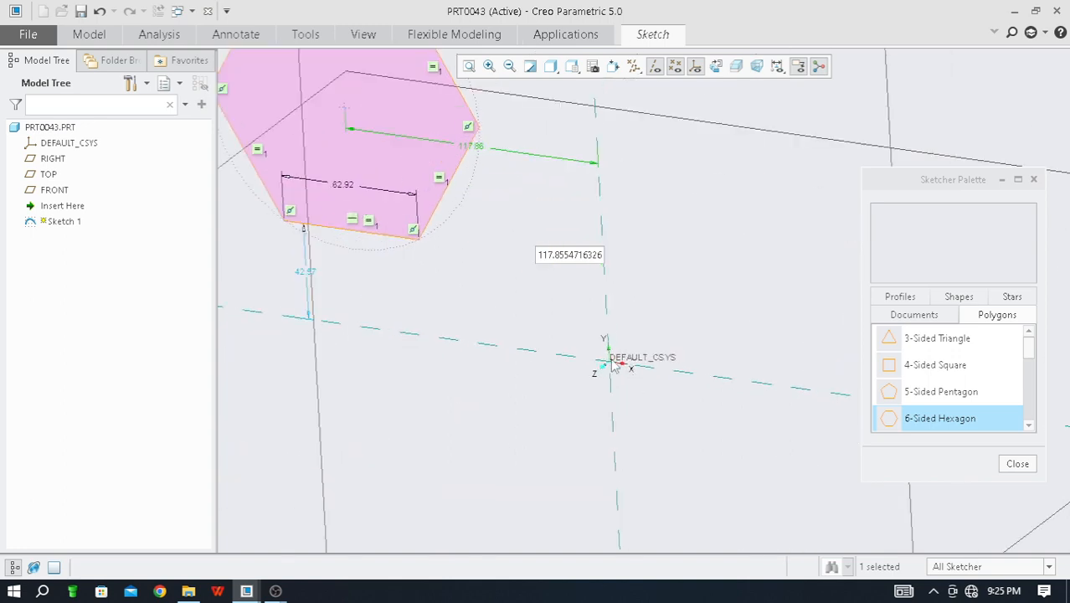
scroll(624, 375, down, 2)
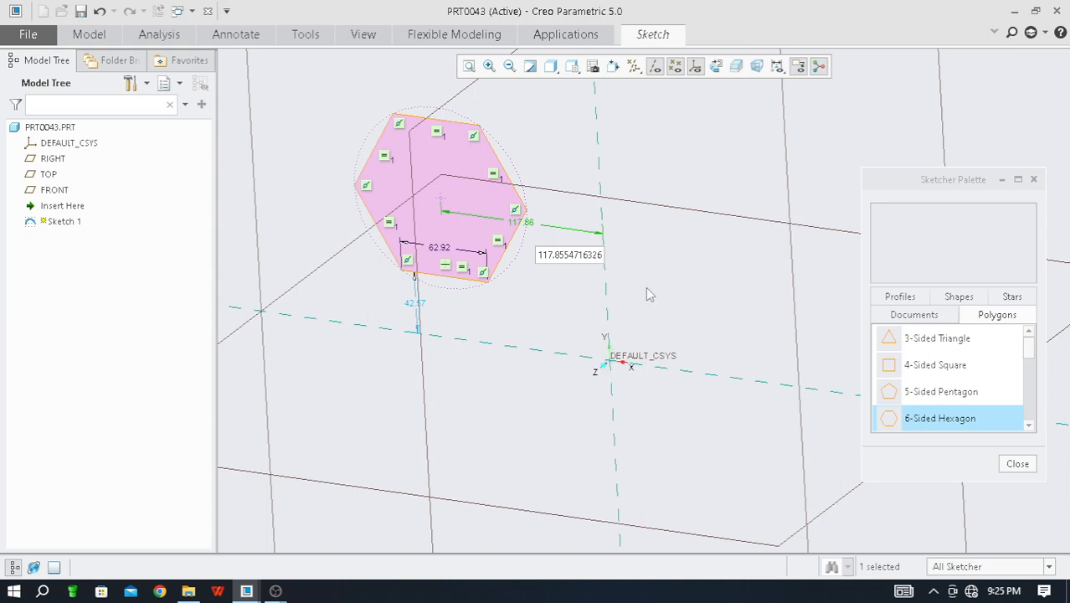
click(715, 67)
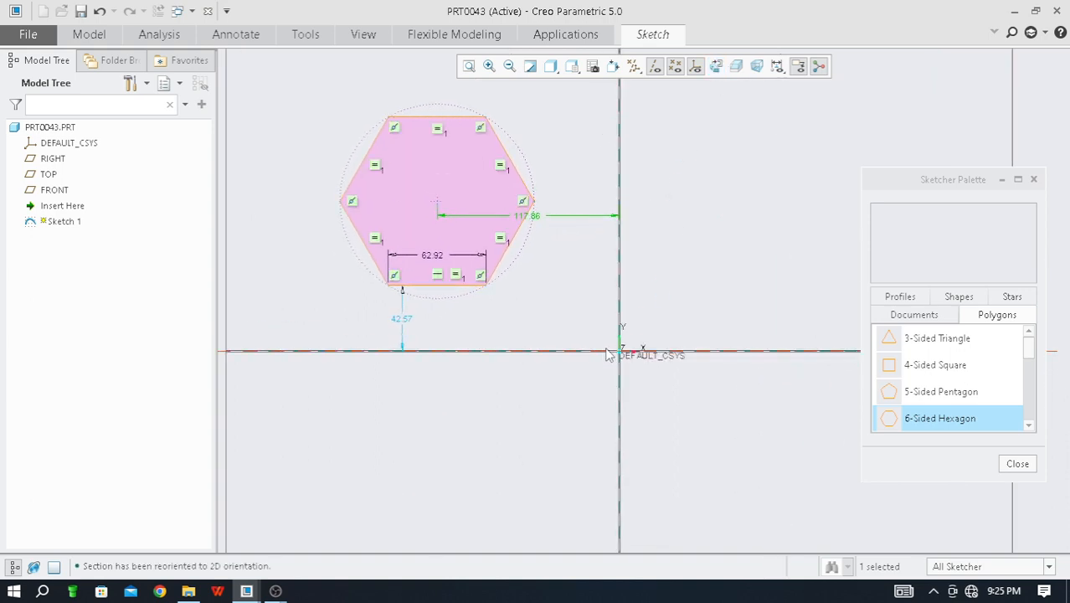
scroll(609, 355, down, 3)
scroll(643, 365, up, 2)
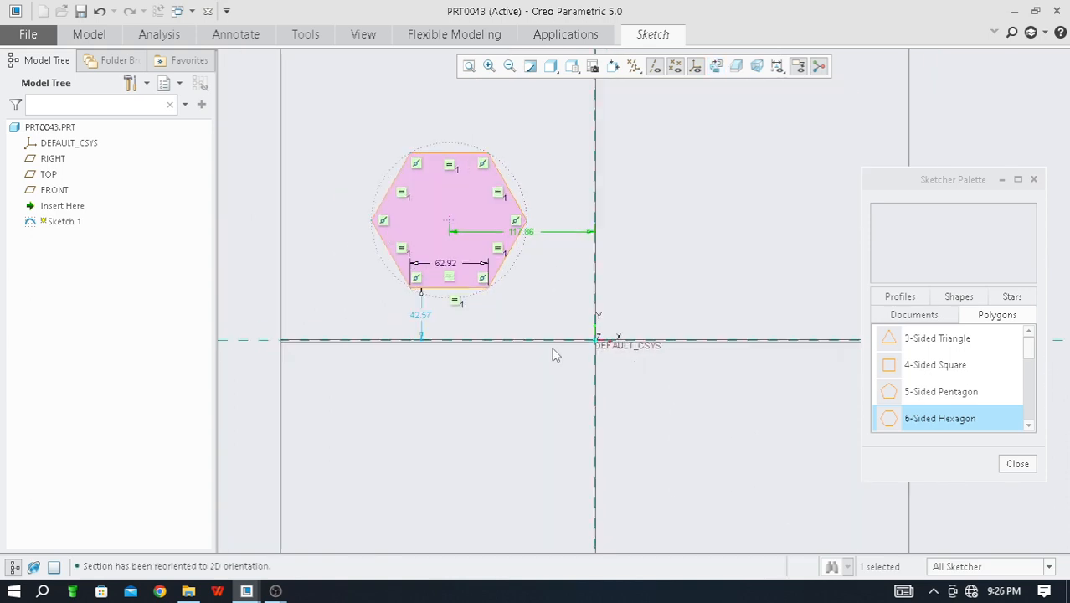
scroll(553, 355, down, 1)
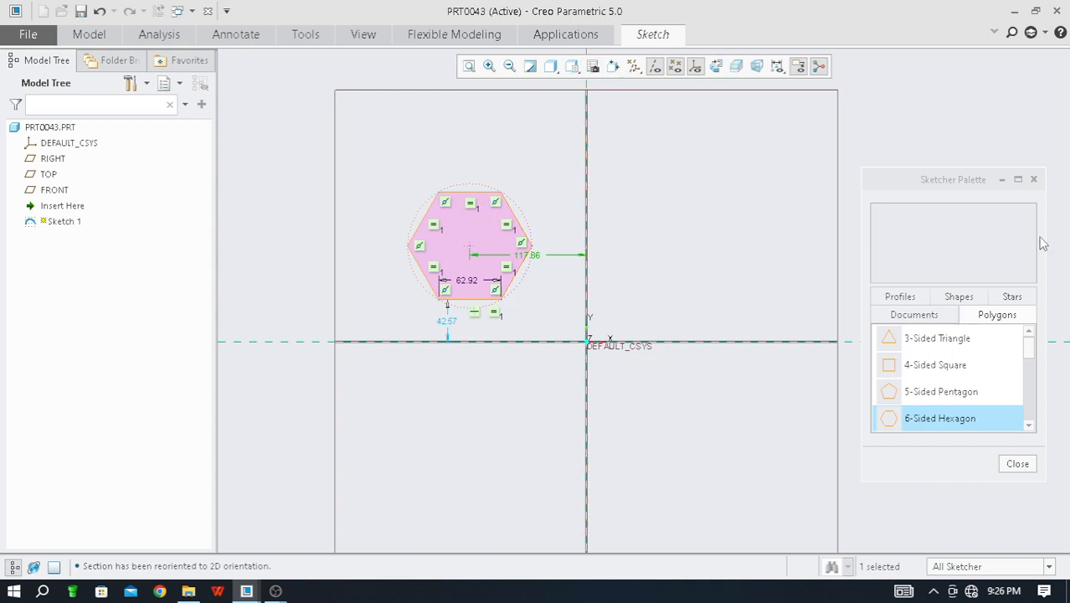
Close the Sketcher Palette and accept the finished hexagon sketch, fitting it in view.
click(1018, 465)
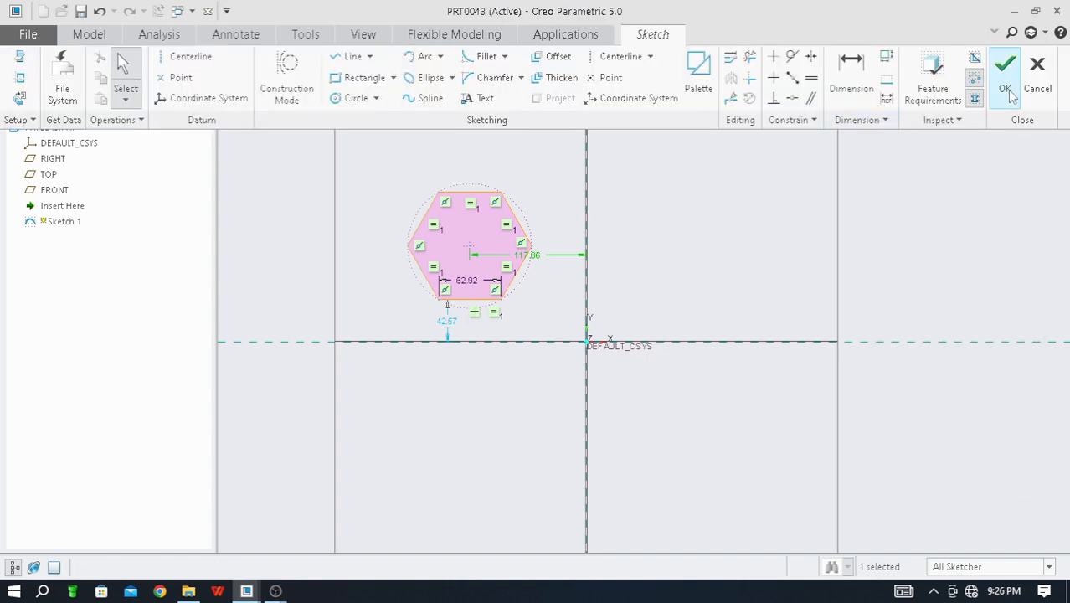
click(1006, 84)
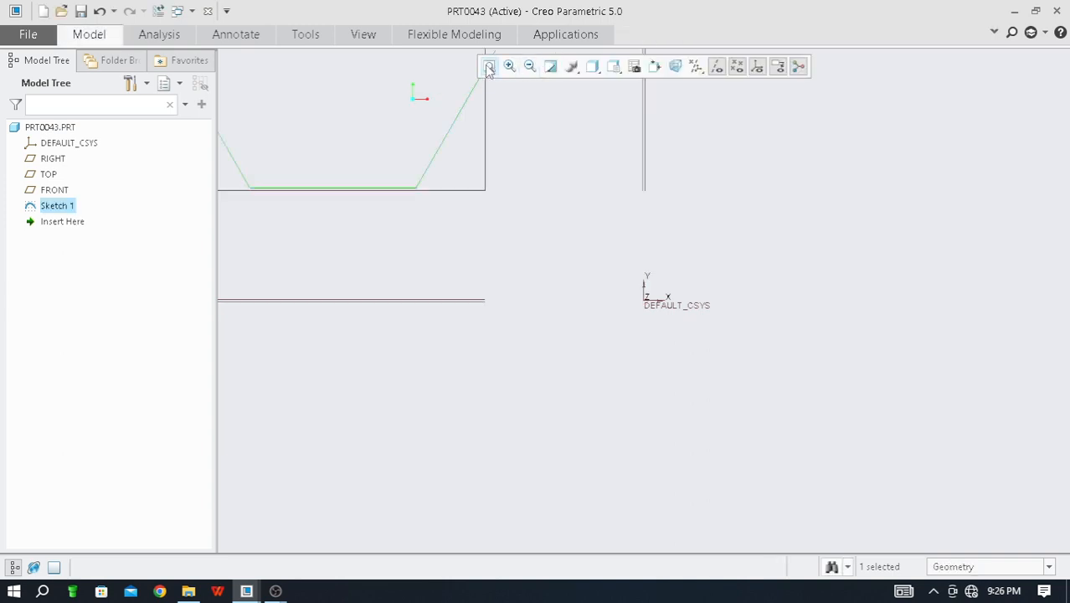
click(490, 67)
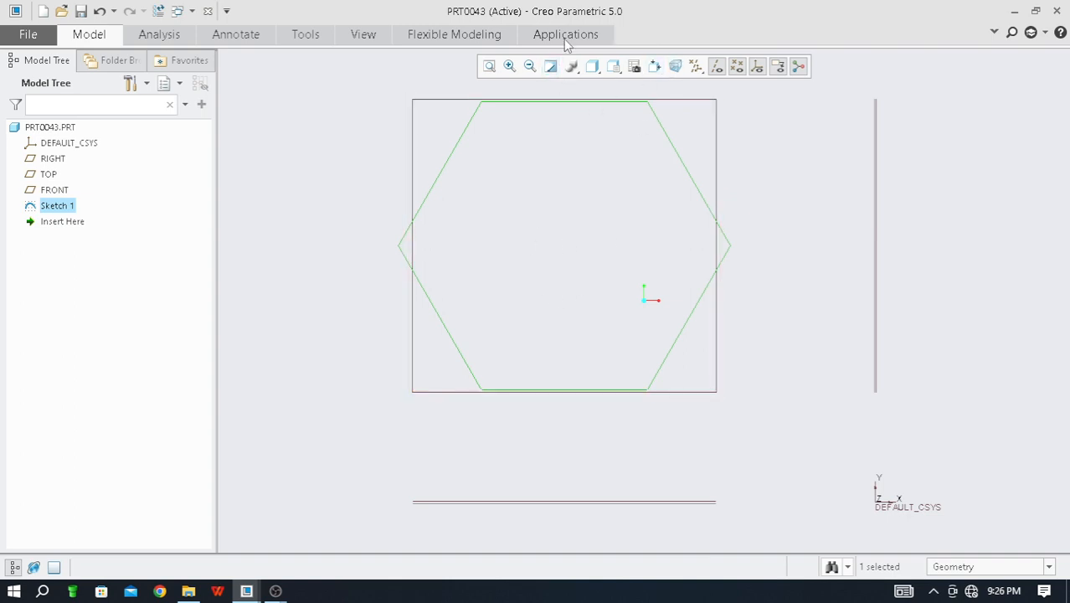
click(85, 42)
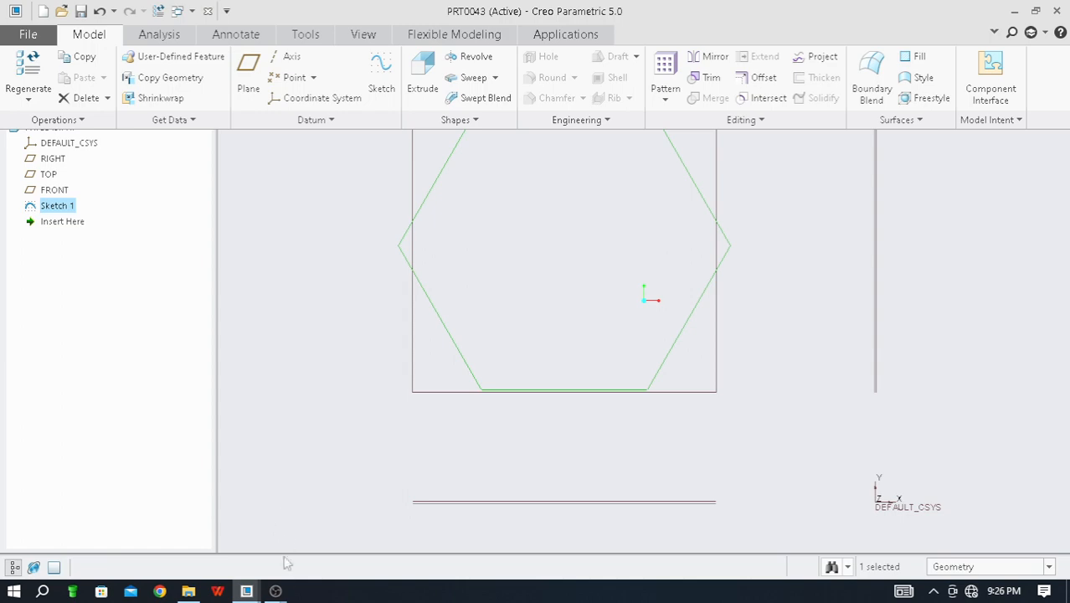
click(276, 591)
click(451, 523)
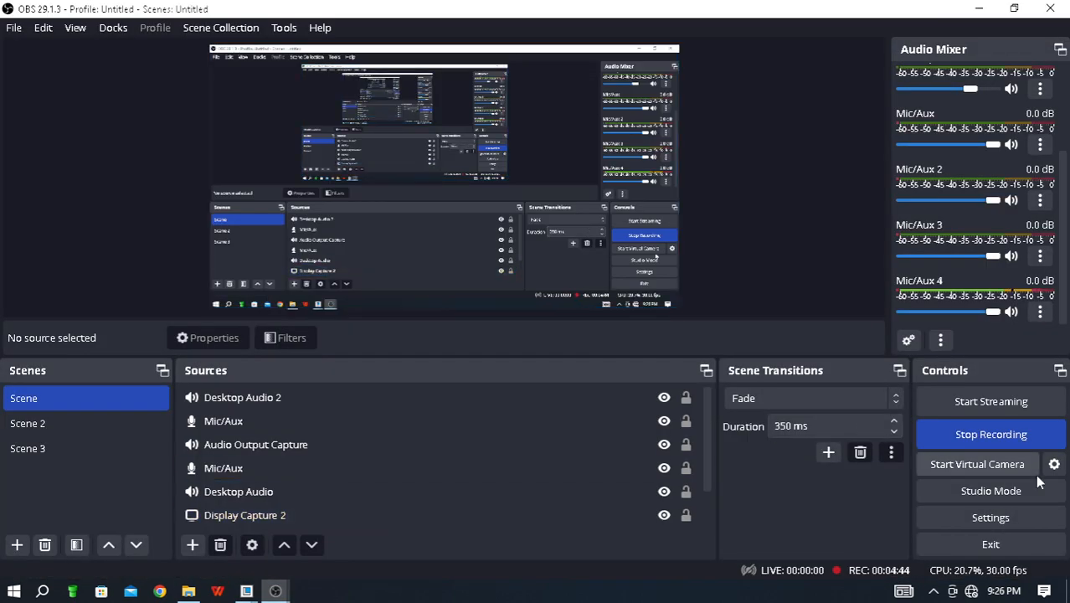